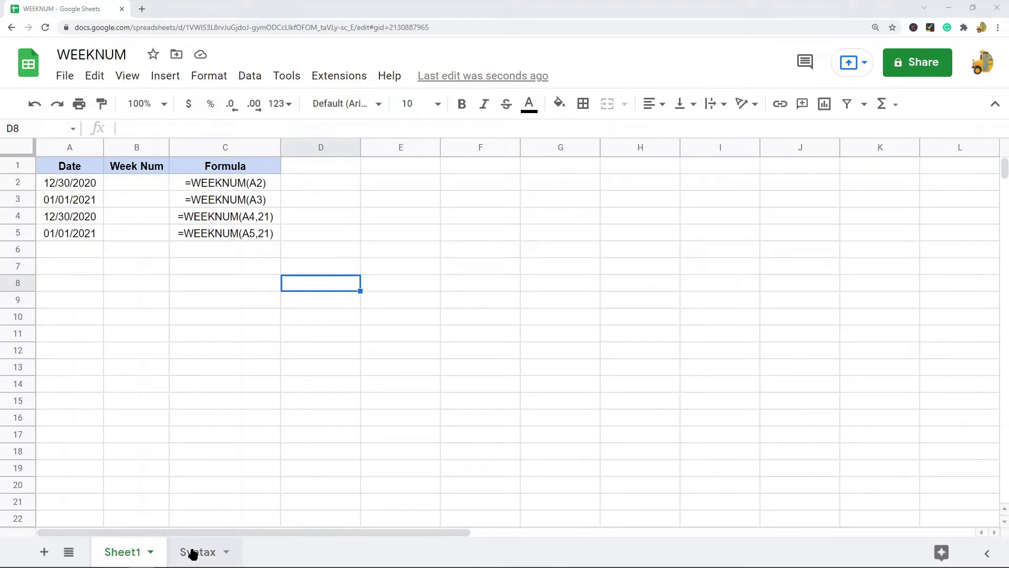
Open the Syntax sheet and highlight the WEEKNUM(date, [type]) syntax and date argument lines
click(193, 552)
click(109, 177)
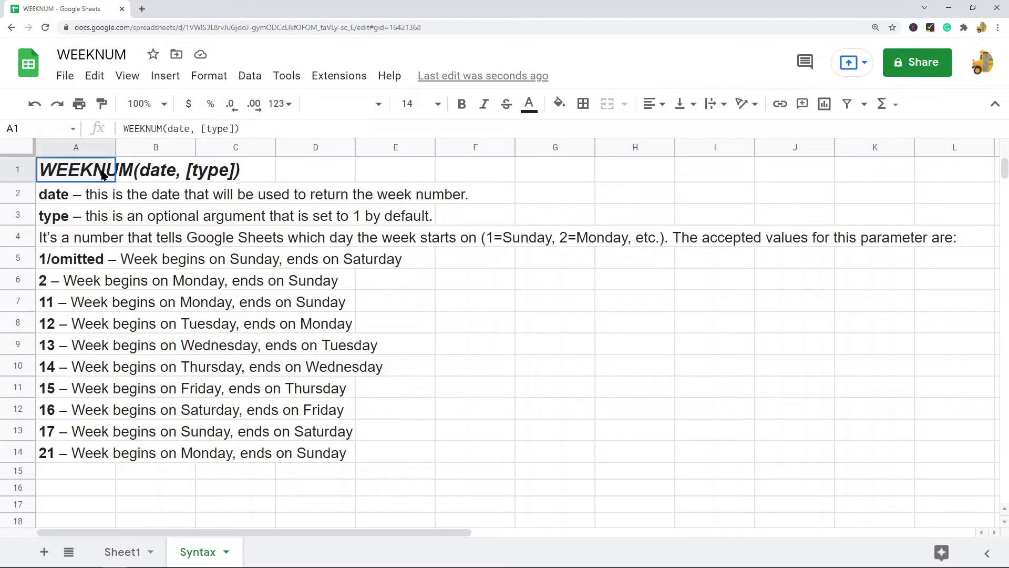
click(58, 199)
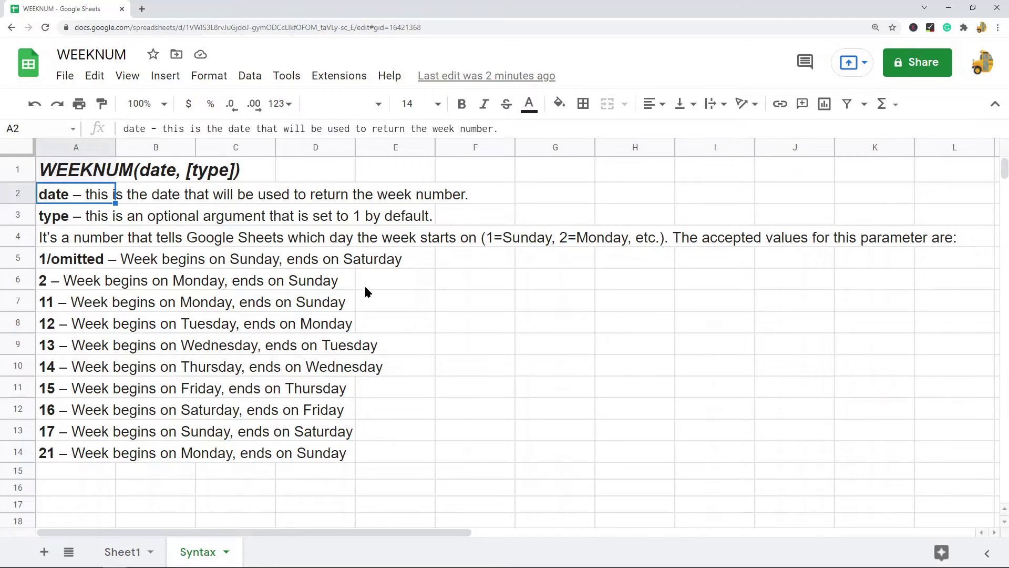
click(72, 263)
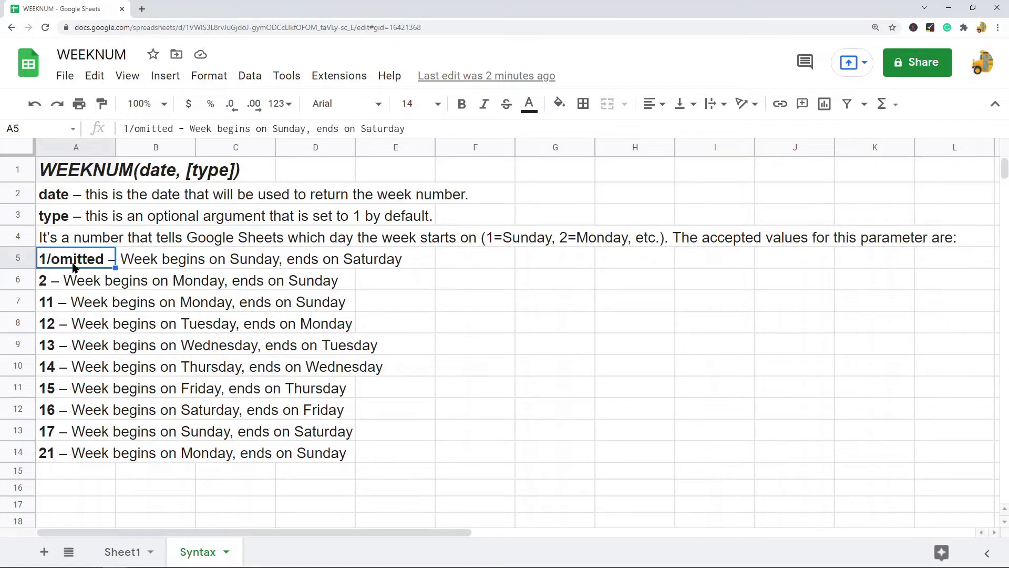
drag(124, 128, 173, 128)
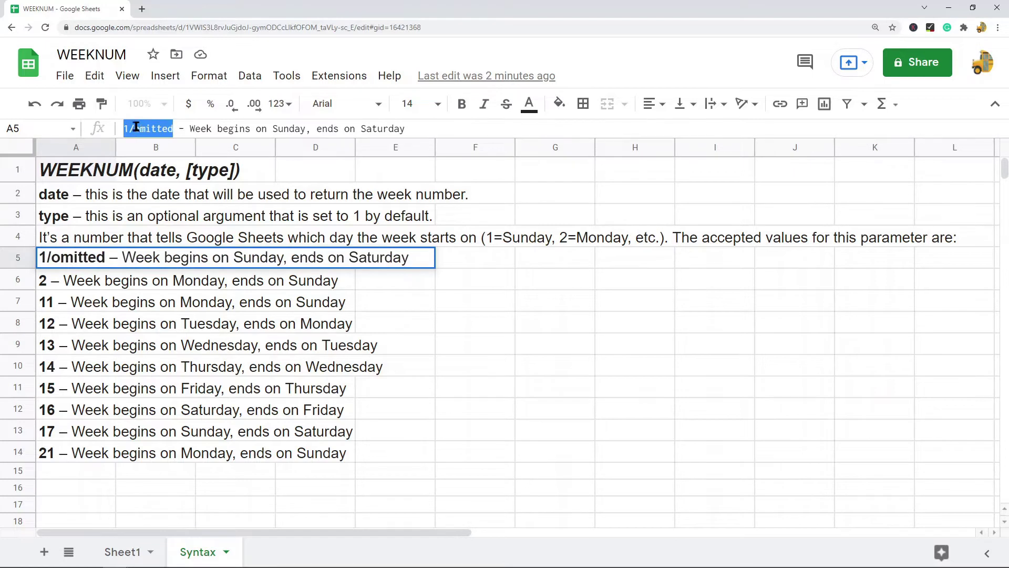
click(190, 129)
click(66, 286)
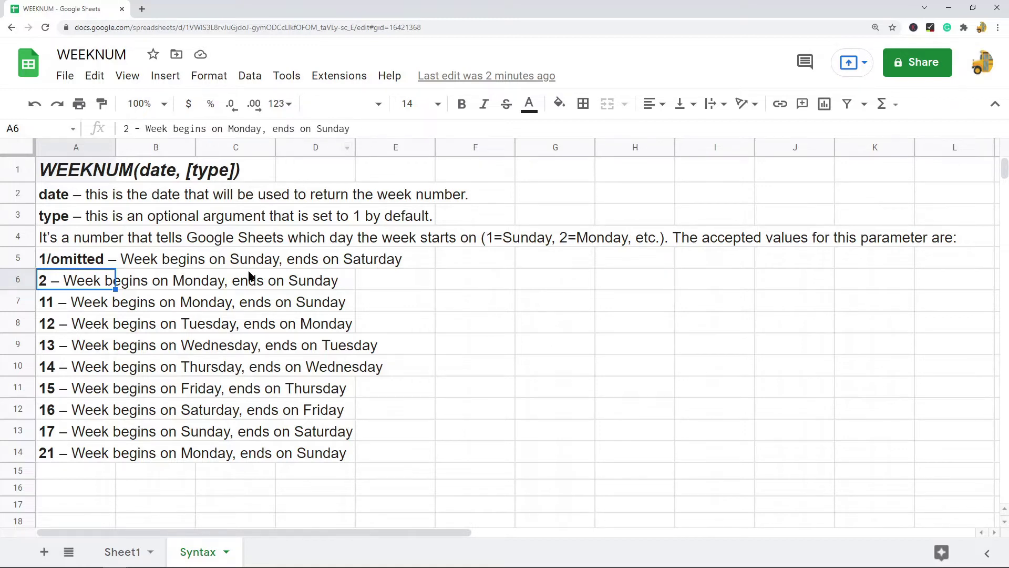
click(63, 306)
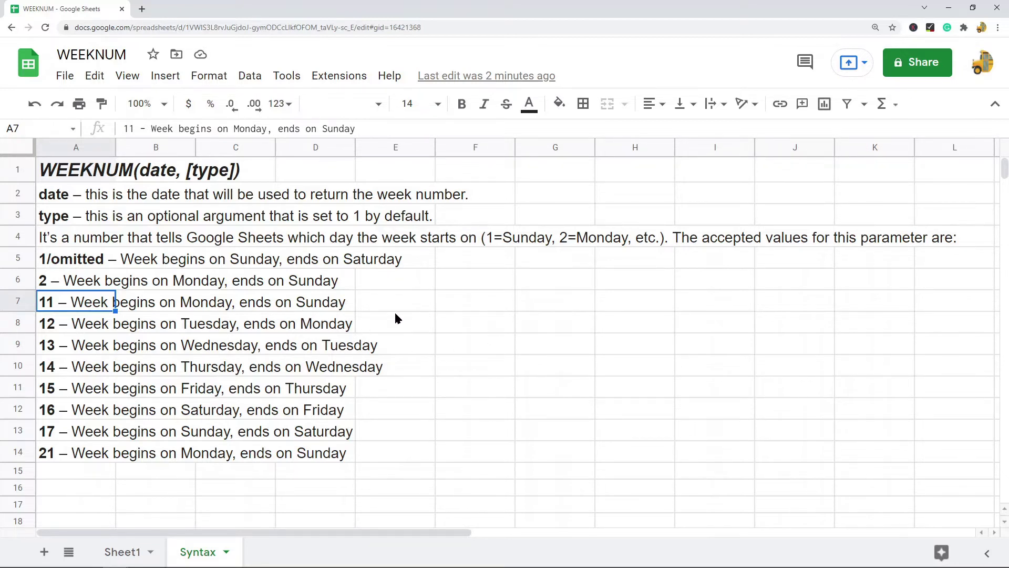
click(71, 326)
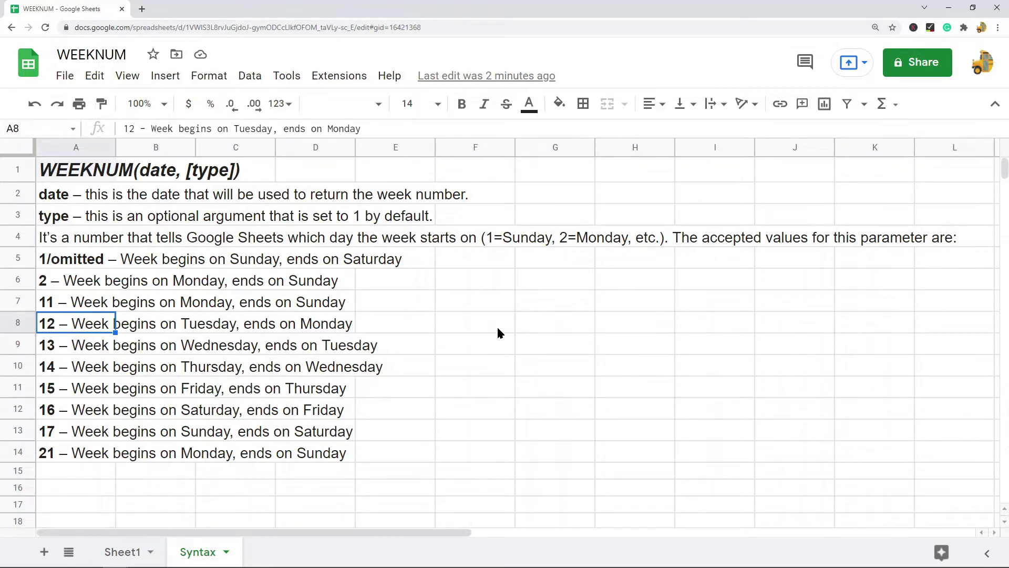
click(74, 351)
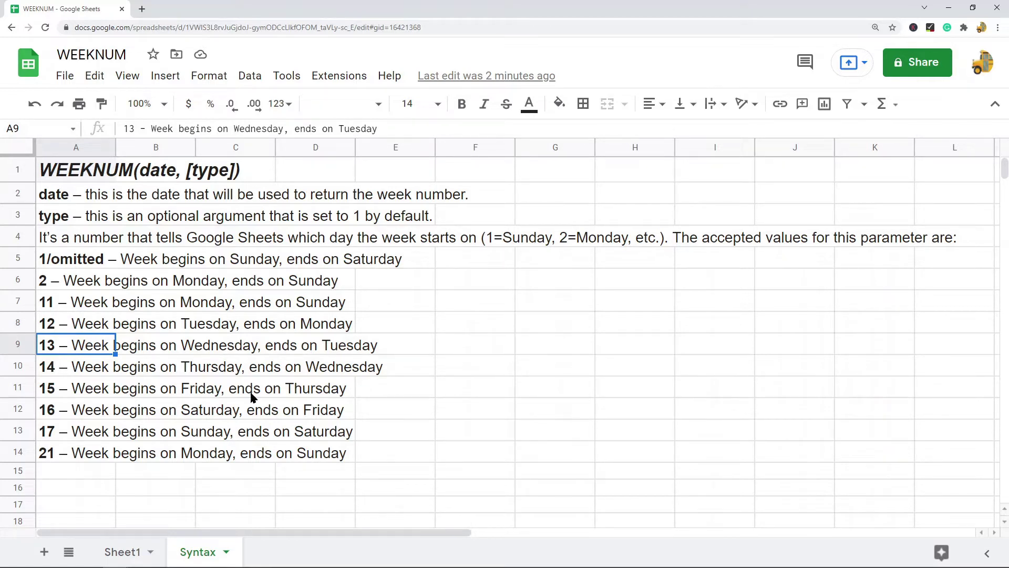
click(79, 368)
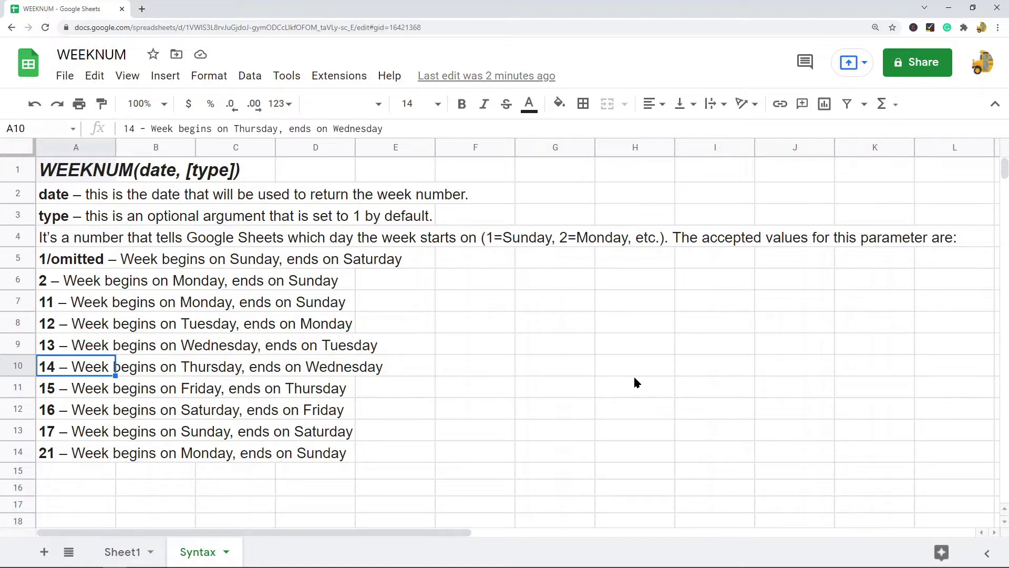
scroll(633, 374, down, 1)
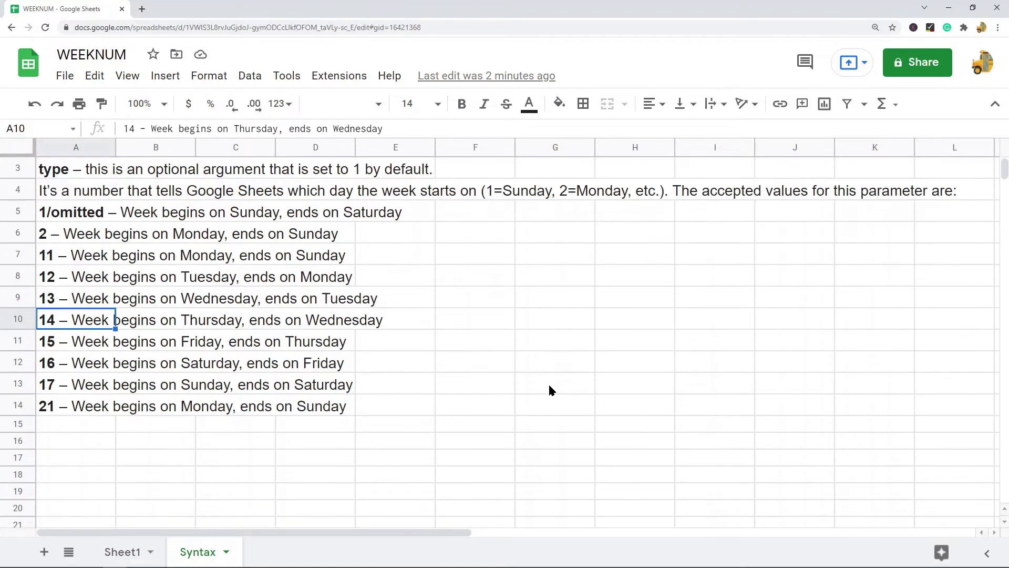
click(73, 350)
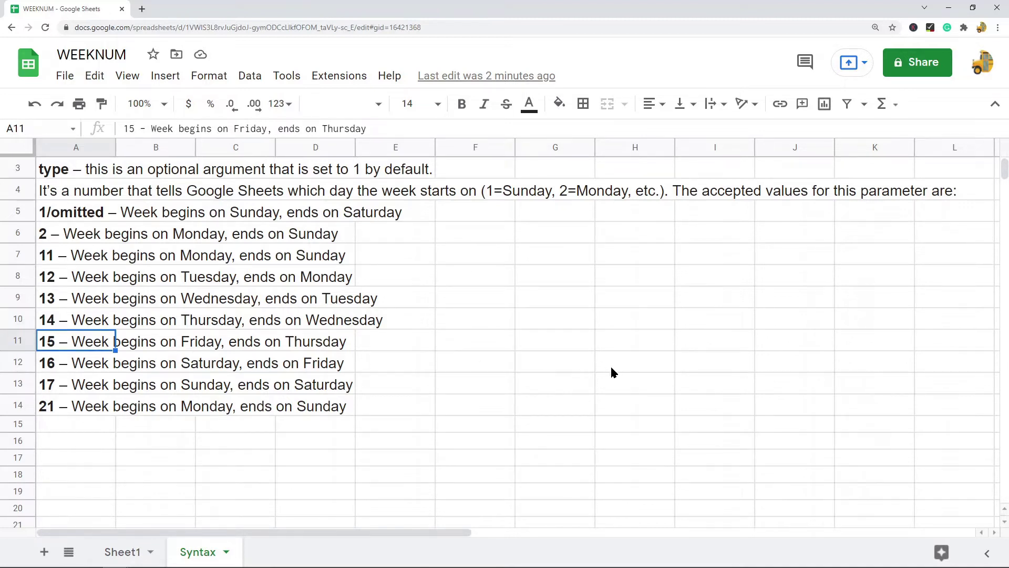
click(65, 365)
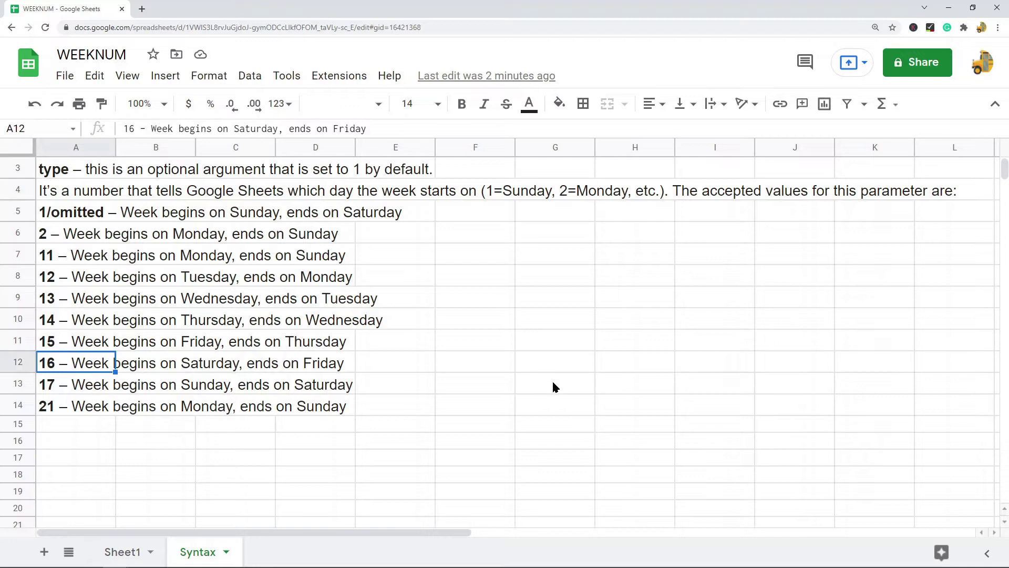
click(81, 383)
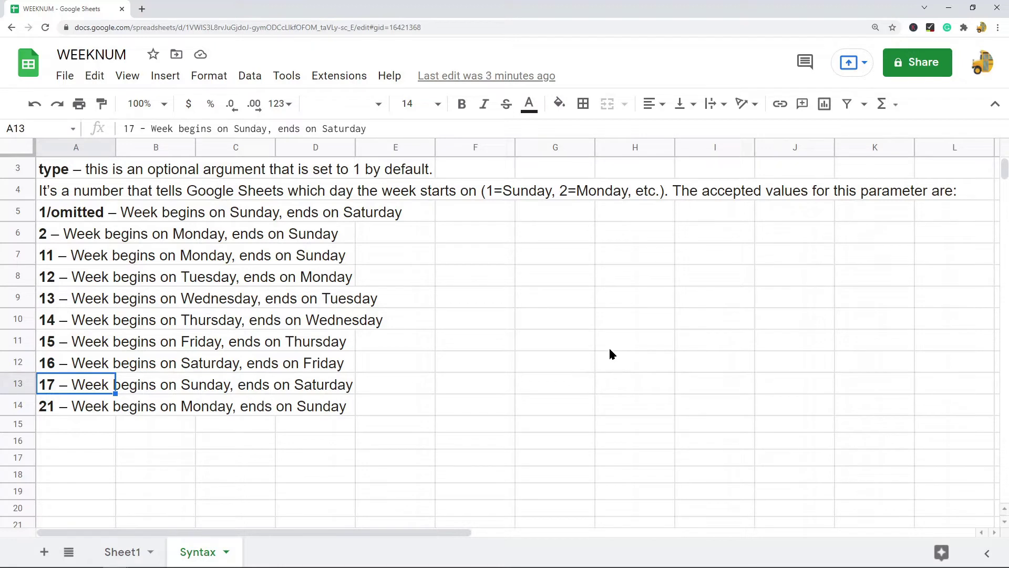
click(84, 410)
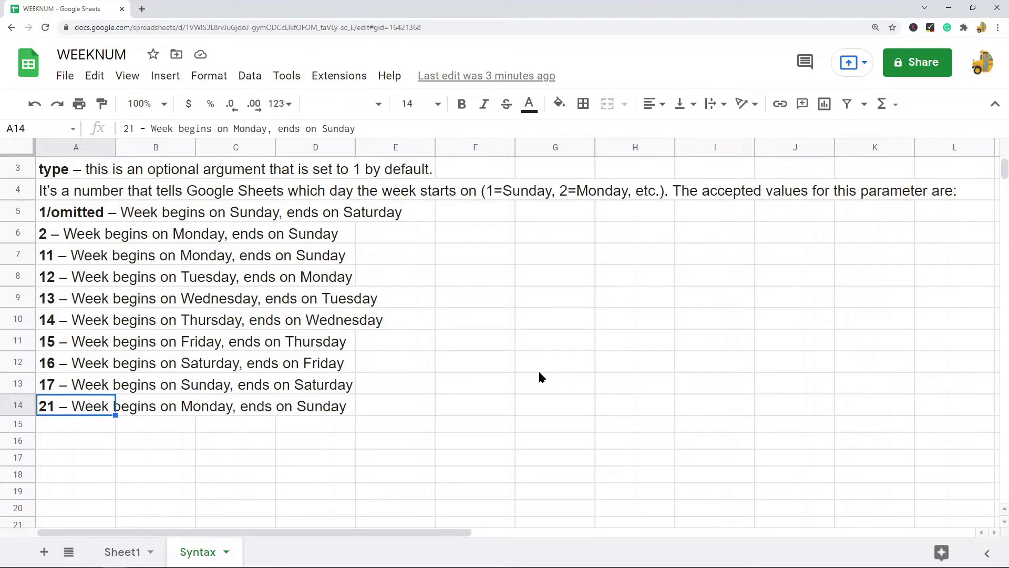
Highlight the ten WEEKNUM type value descriptions in A4:A13 of the Syntax sheet
scroll(505, 350, down, 1)
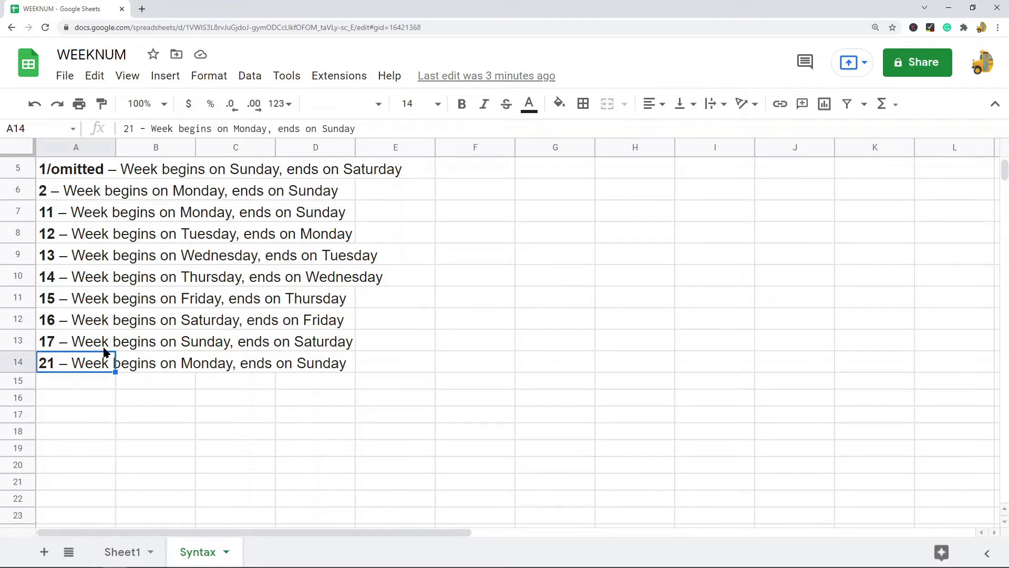
drag(94, 344, 86, 153)
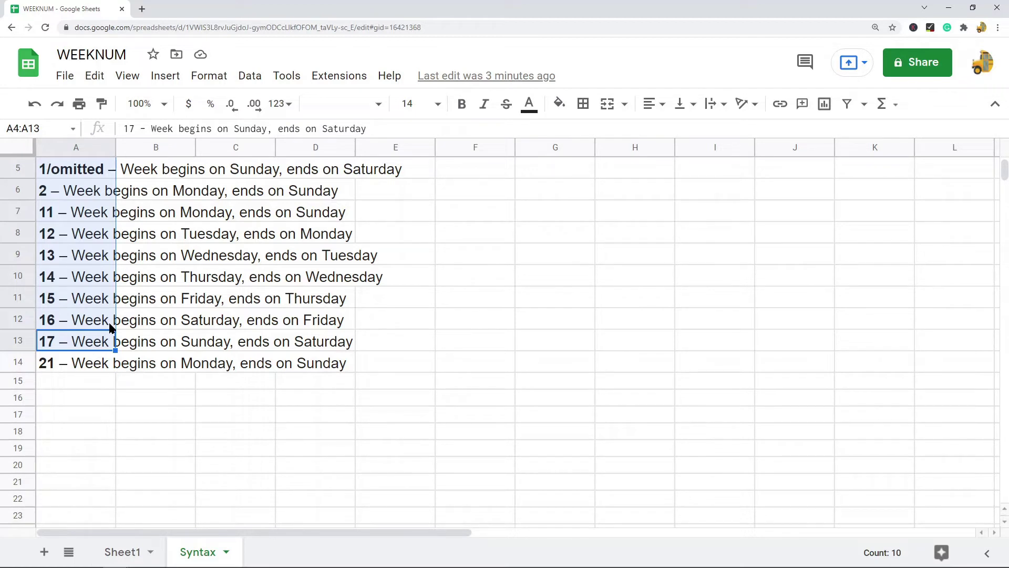
scroll(229, 347, up, 2)
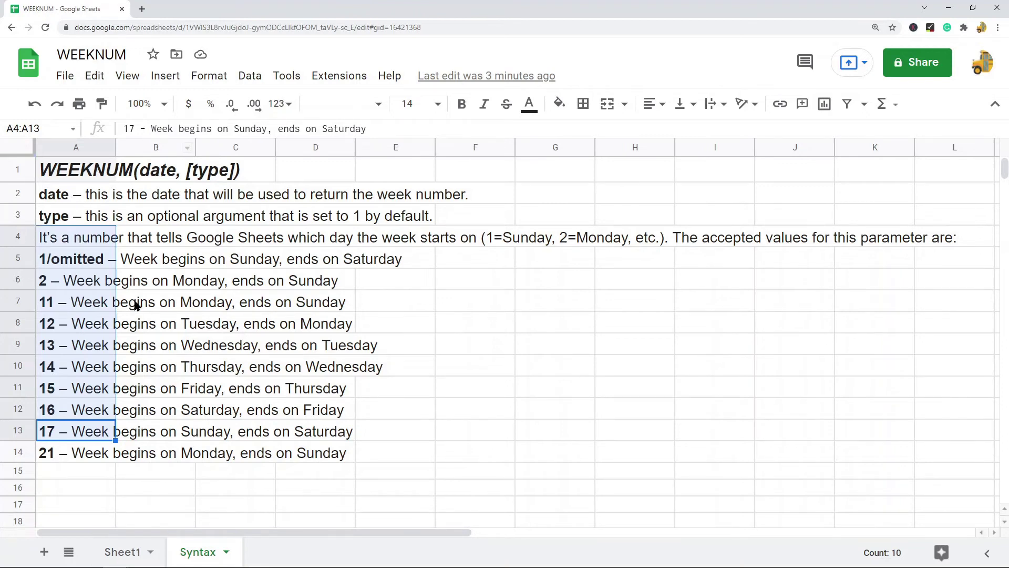
On Sheet1, enter =WEEKNUM(A2) in B2, returning week 53 for 12/30/2020
click(125, 551)
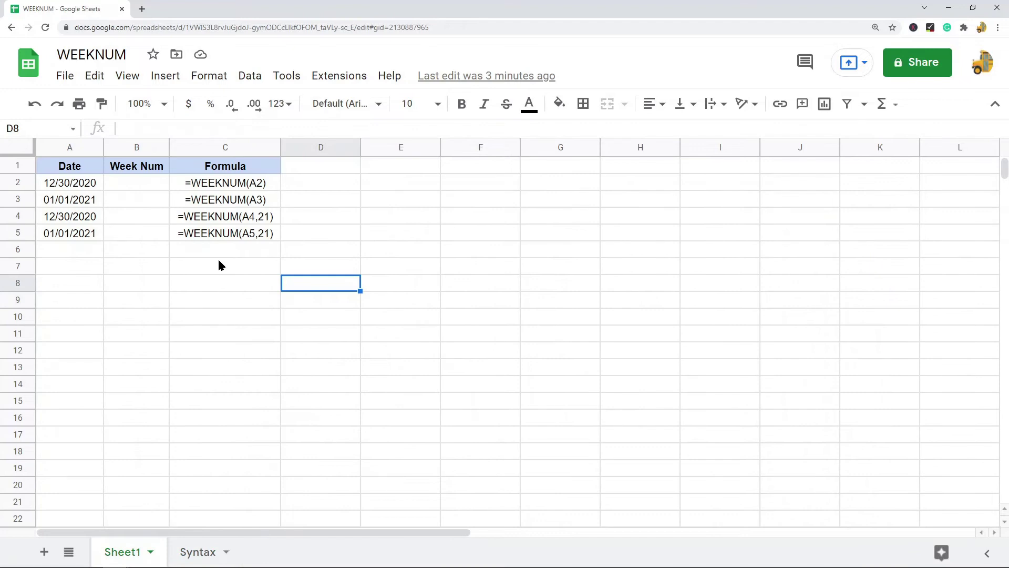
click(149, 184)
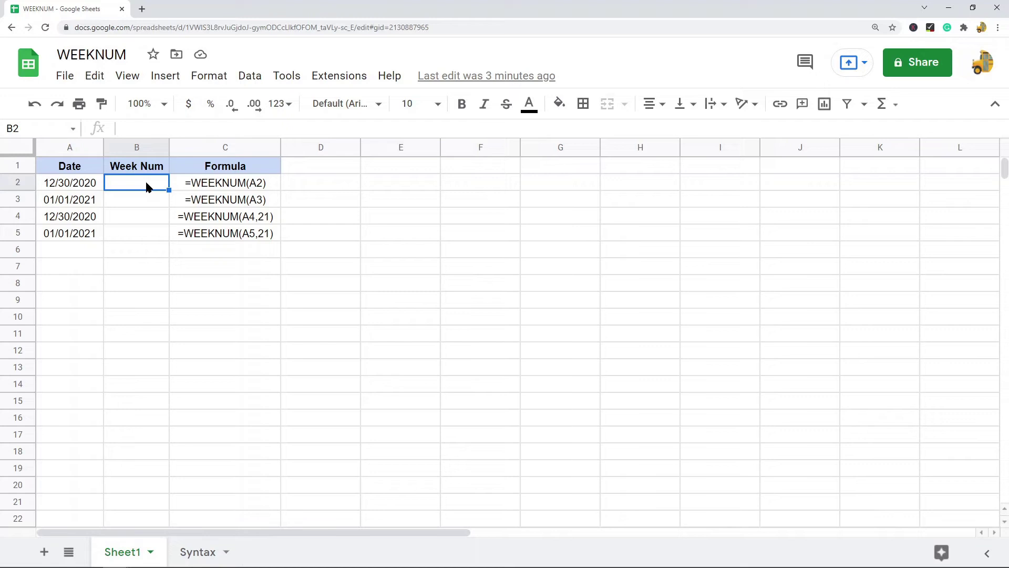
text(=WEEK)
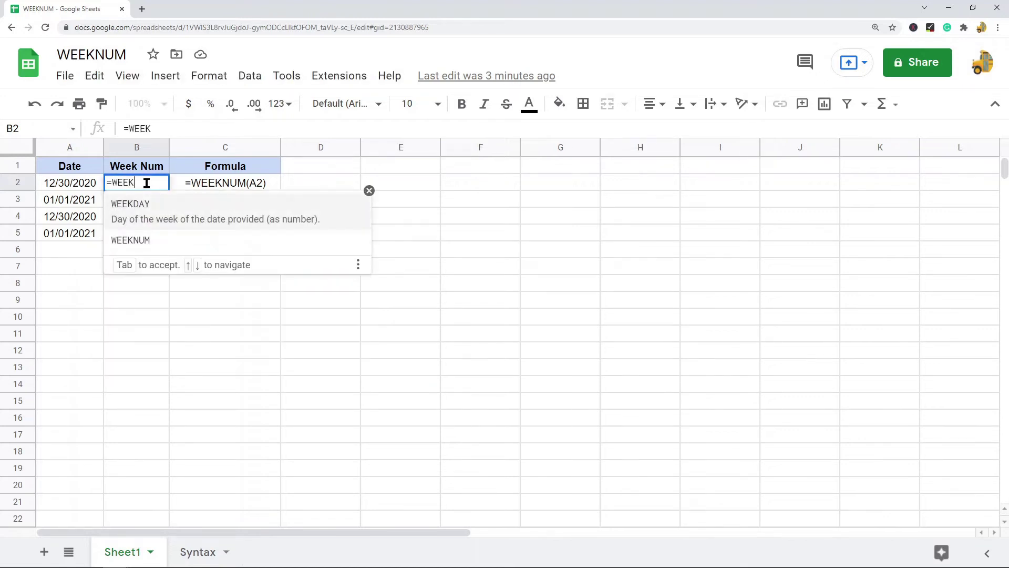
key(Down)
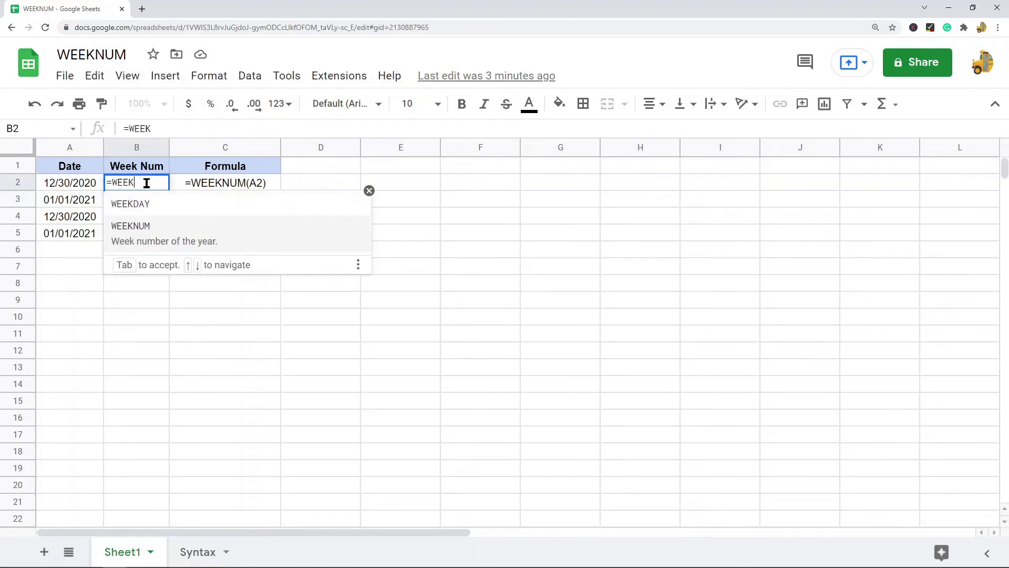
key(Tab)
click(70, 186)
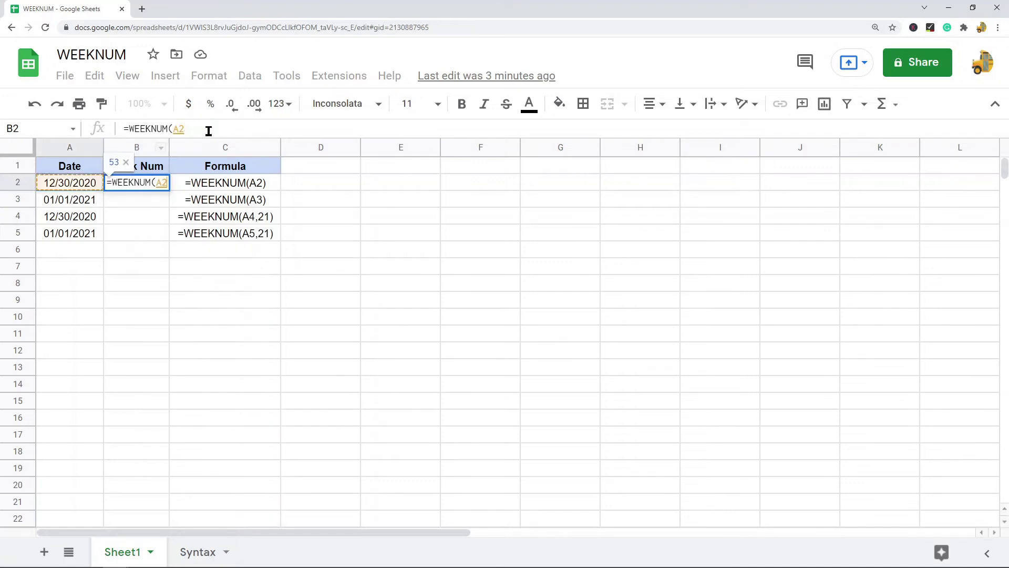
text())
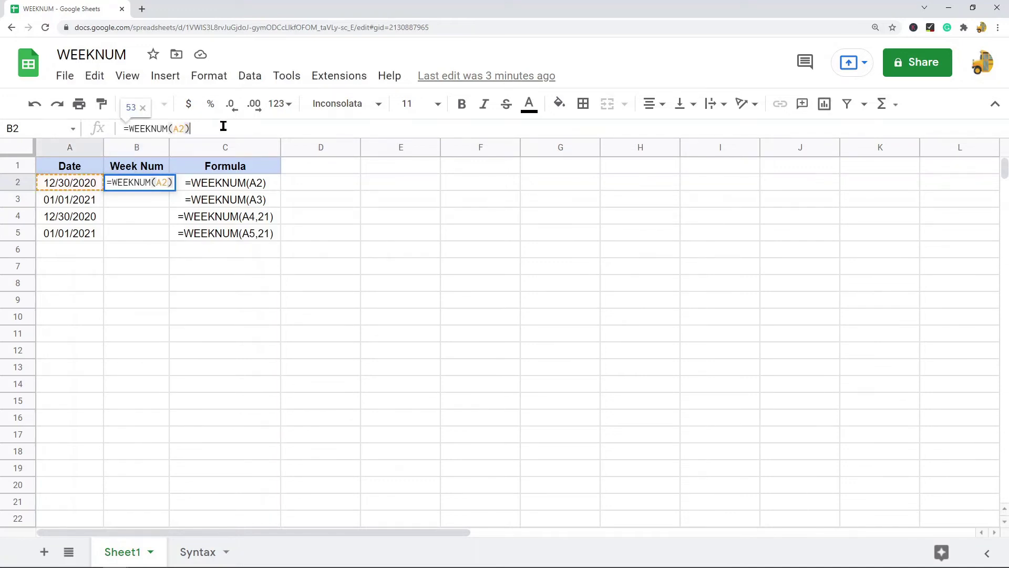
key(Return)
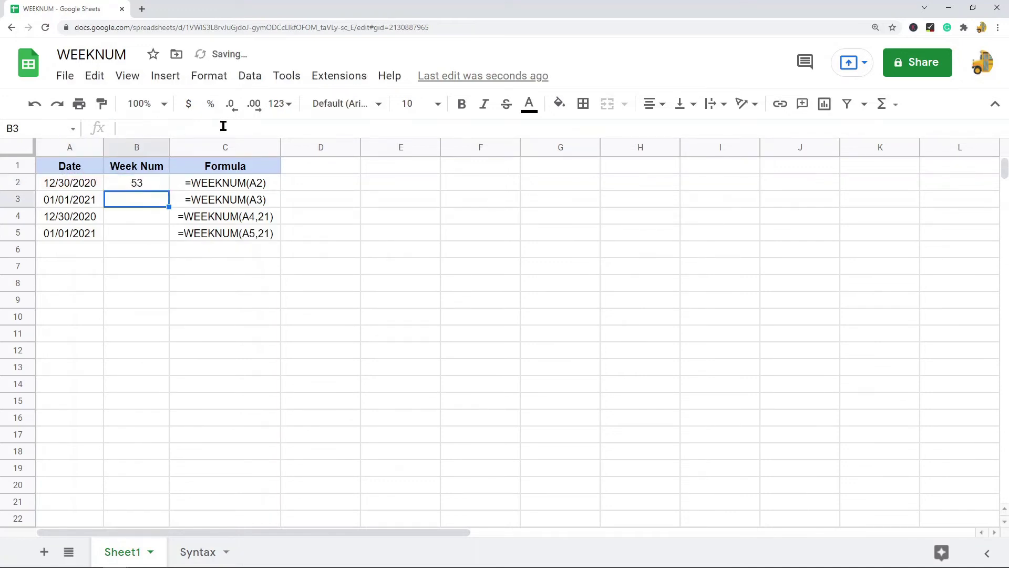
Copy the B2 formula into B3, giving week 1 for 01/01/2021, and select B2:B3
click(74, 187)
click(124, 187)
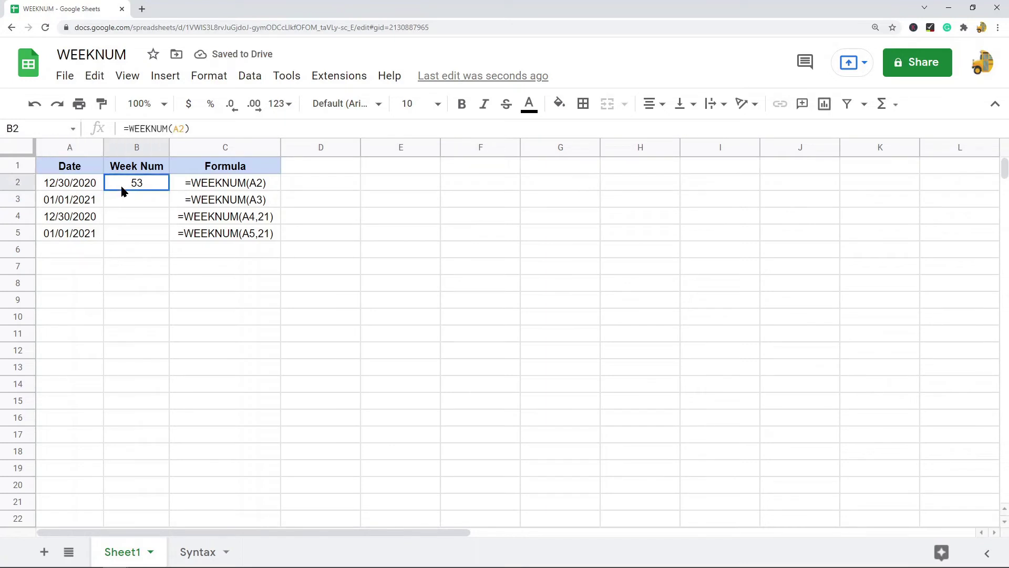
key(ctrl+c)
click(133, 204)
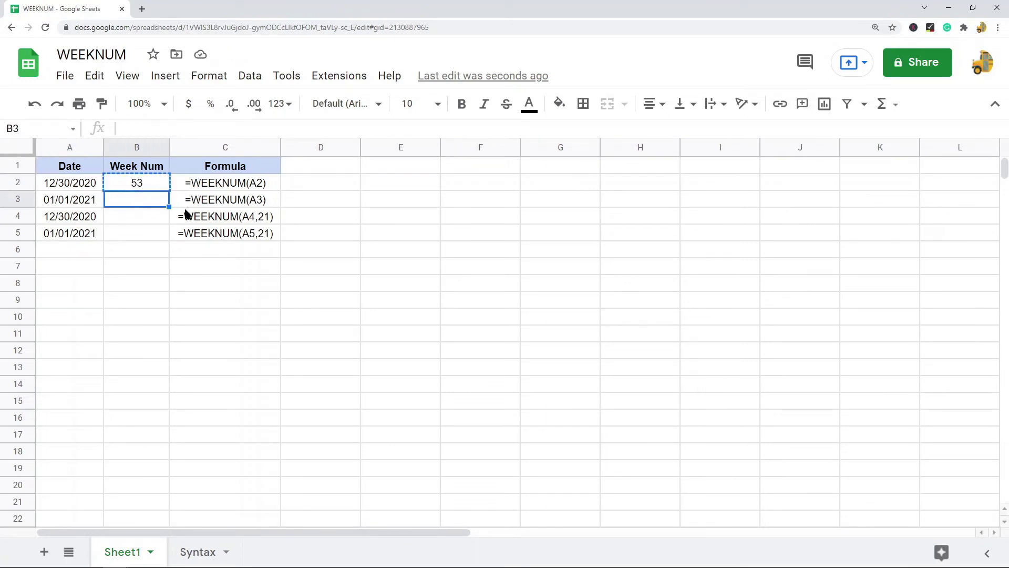
key(ctrl+v)
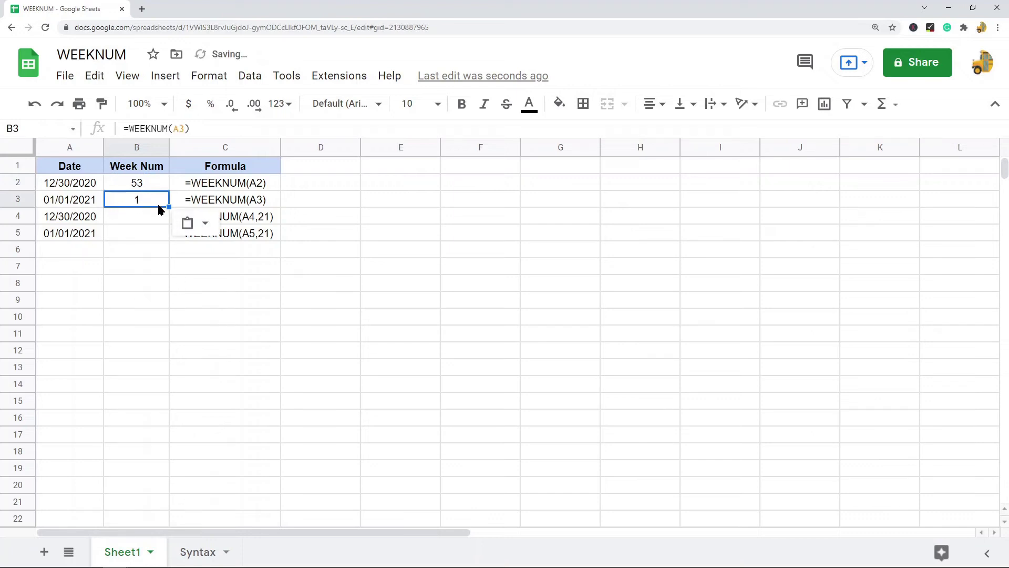
click(163, 281)
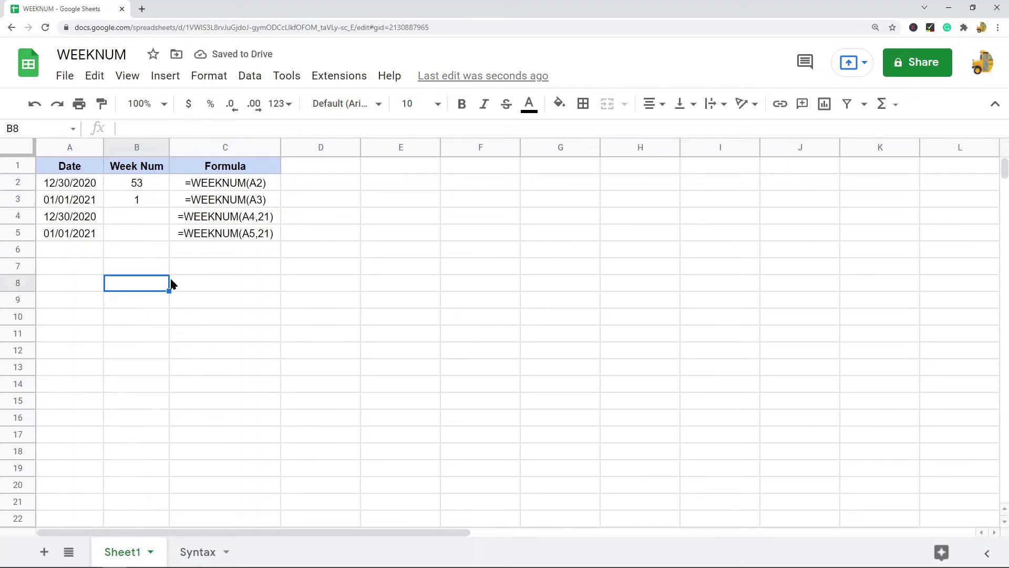
drag(139, 183, 138, 200)
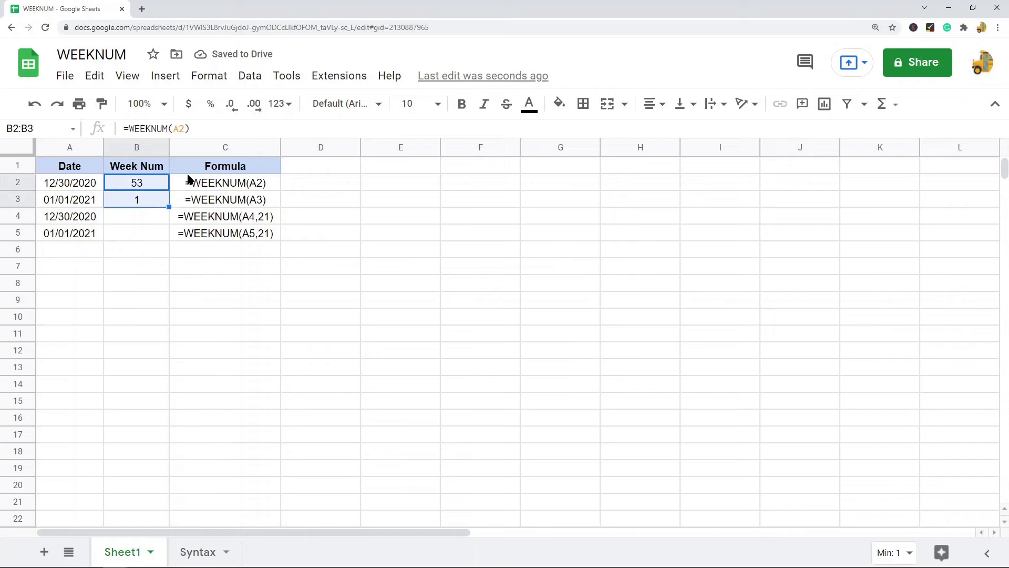
Review the =WEEKNUM(A2) formula in B2 in the formula bar, leaving it unchanged
click(185, 128)
key(Escape)
click(187, 128)
key(Escape)
click(188, 128)
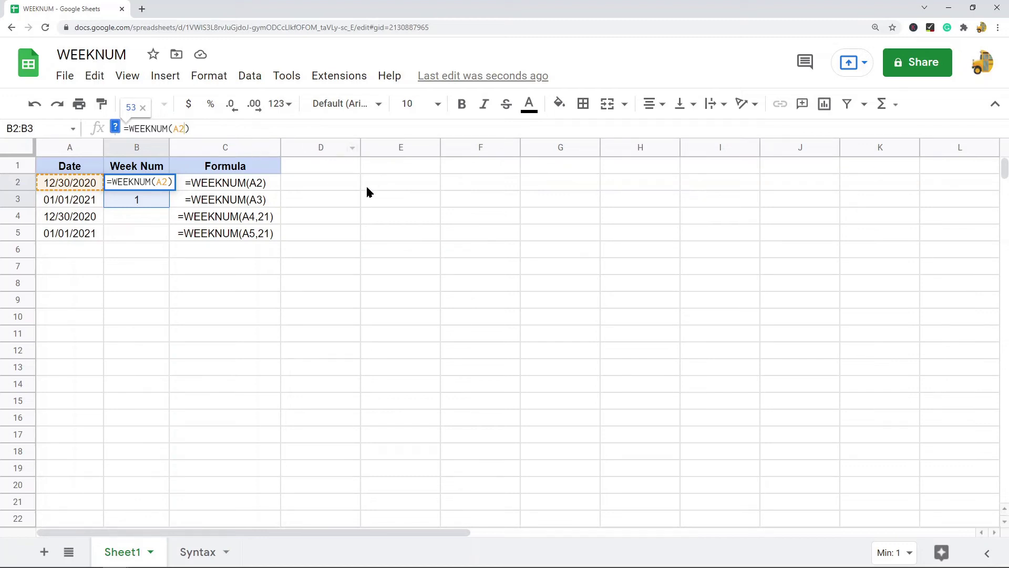
key(Return)
Copy B3's formula into B4 and change it to =WEEKNUM(A4,21), returning 53
click(143, 203)
key(ctrl+c)
click(142, 216)
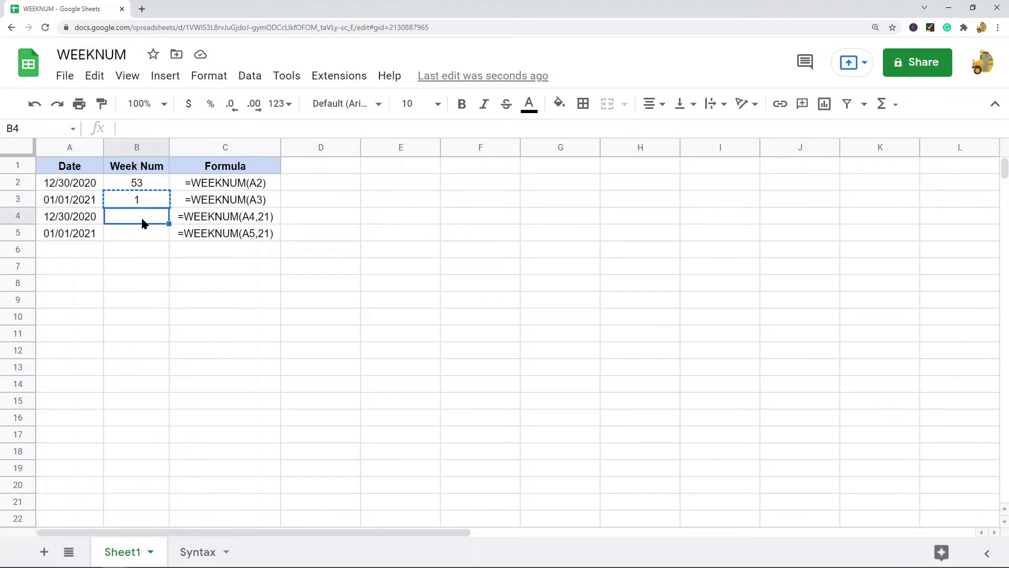
key(ctrl+v)
click(185, 129)
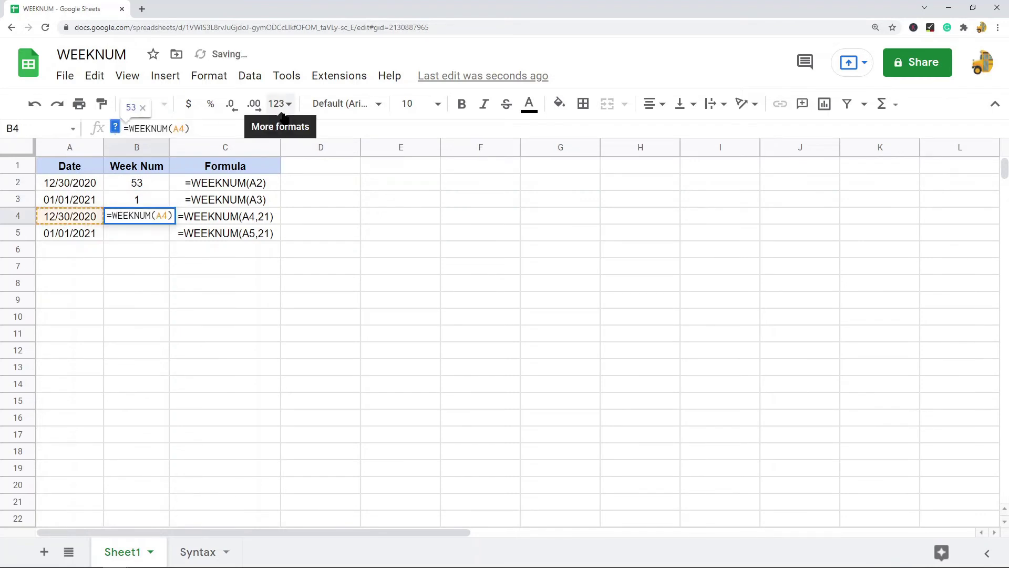
text(,21)
key(Return)
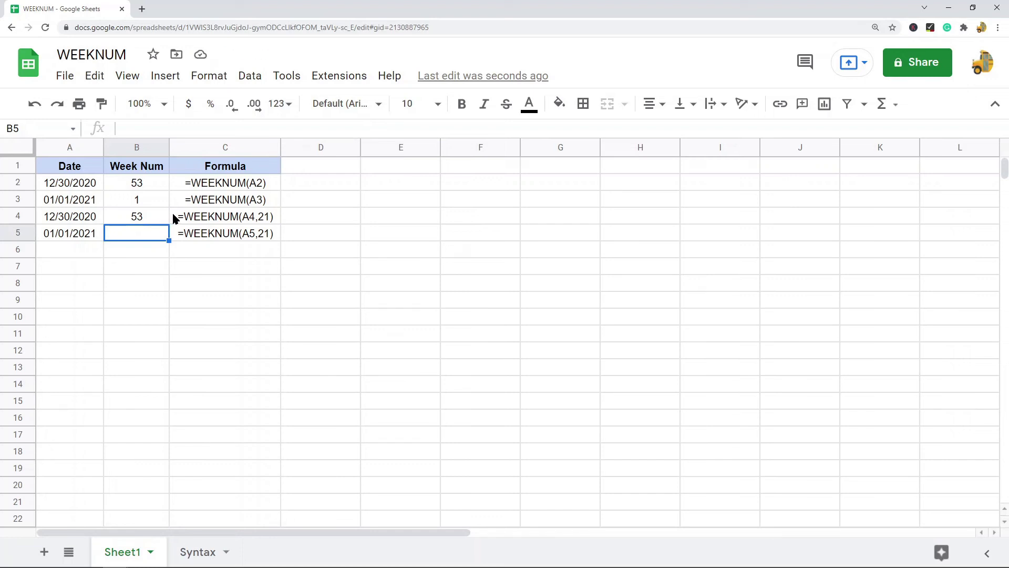
Copy the type 21 formula from B4 into B5 as =WEEKNUM(A5,21), also returning 53
click(151, 217)
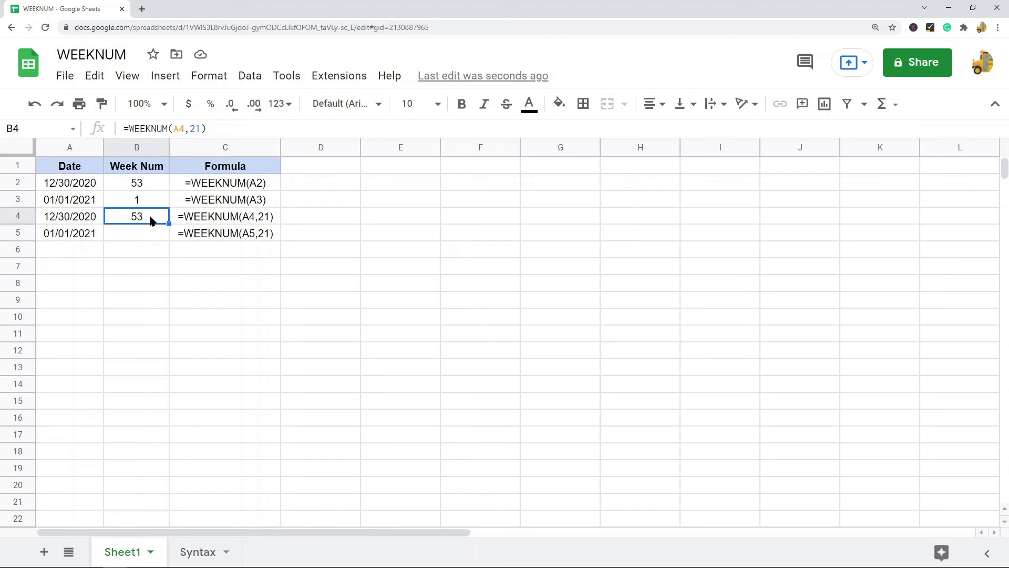
key(ctrl+c)
click(145, 233)
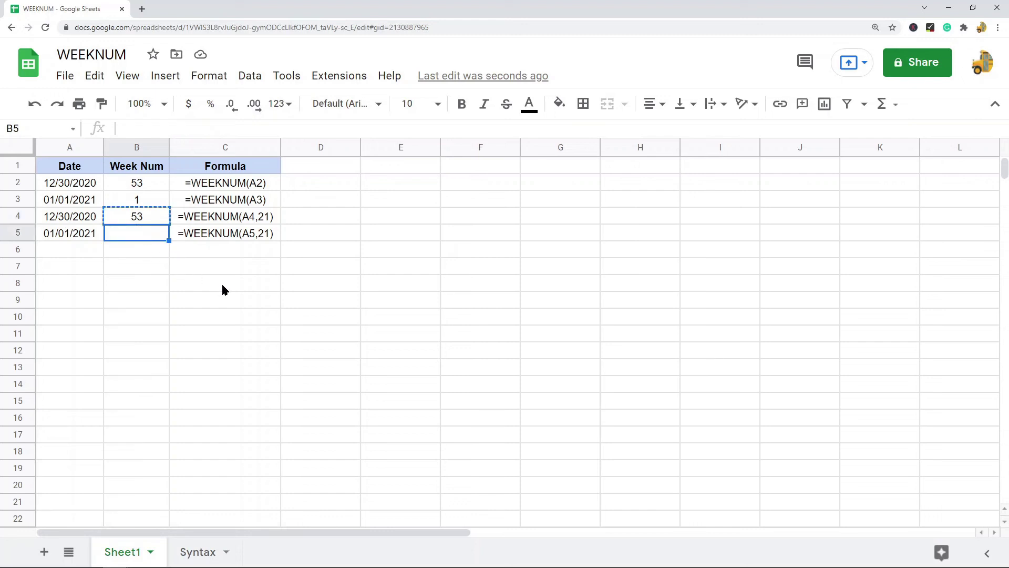
key(ctrl+v)
click(79, 235)
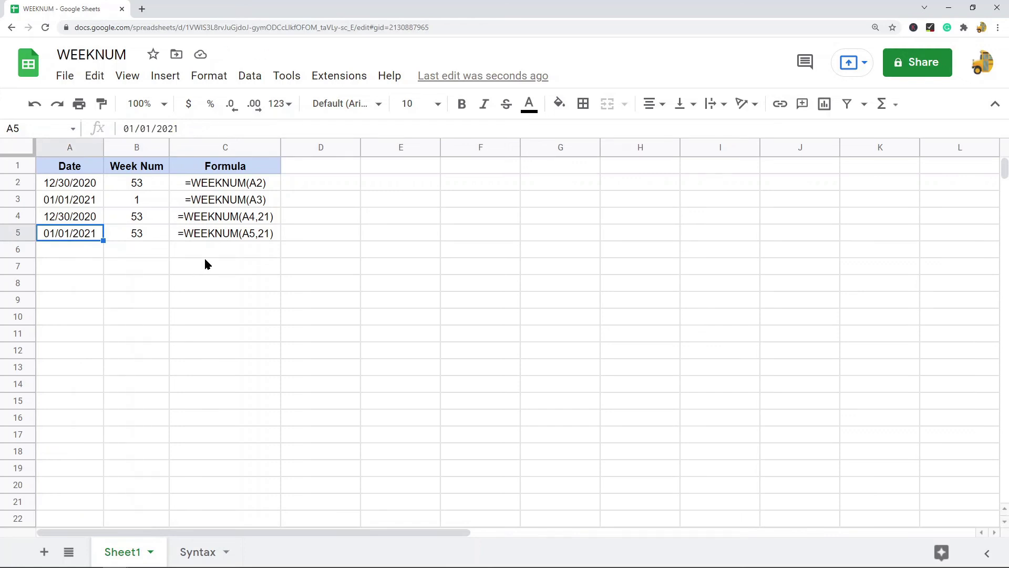
click(163, 199)
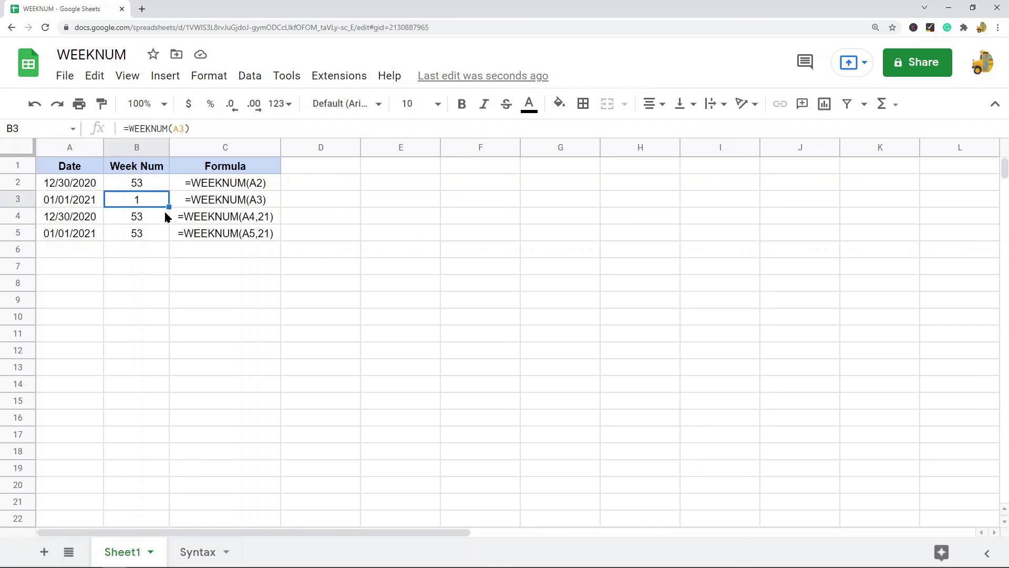
click(83, 205)
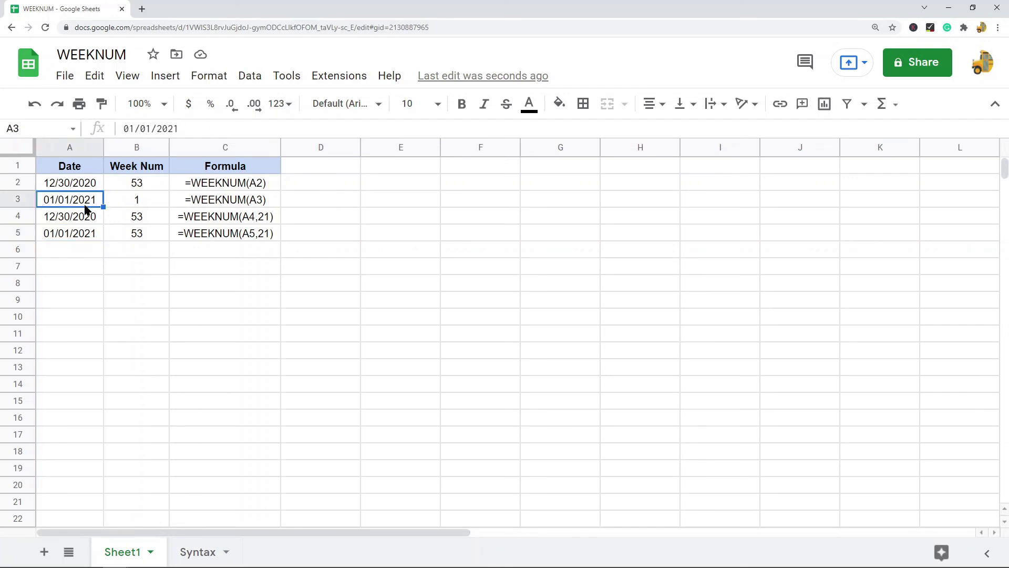
click(148, 202)
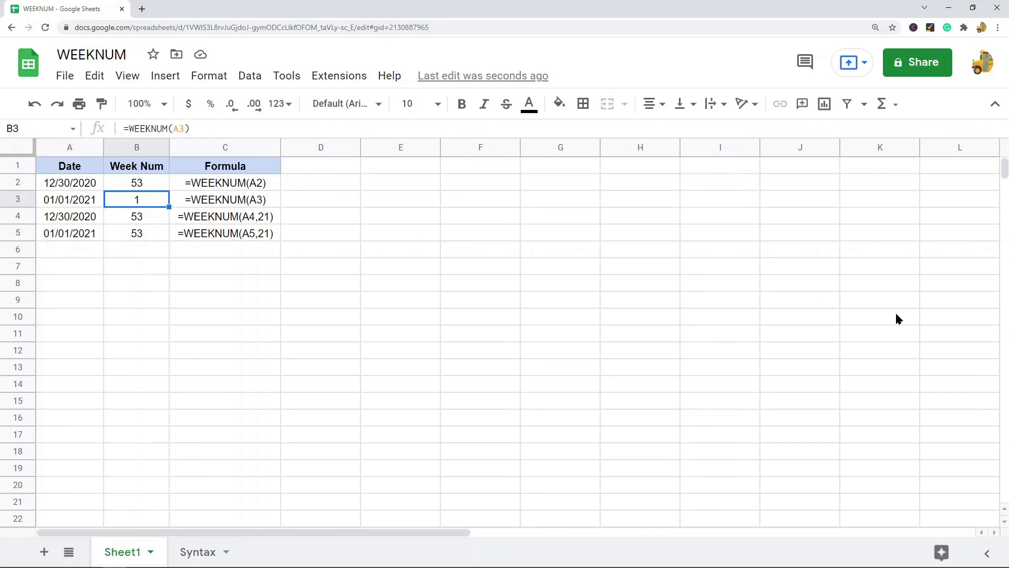